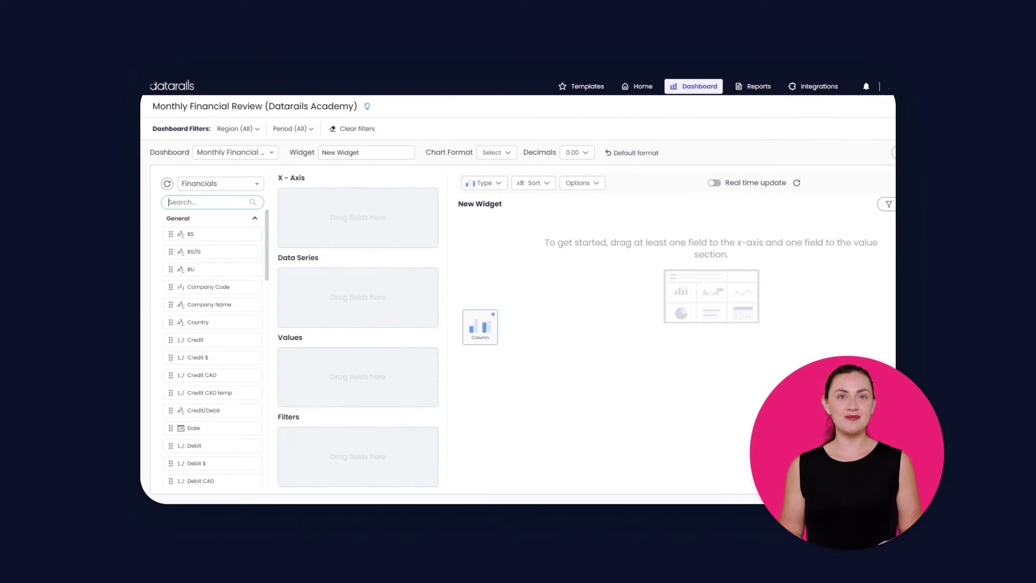
{"action": "type", "text": "bu"}
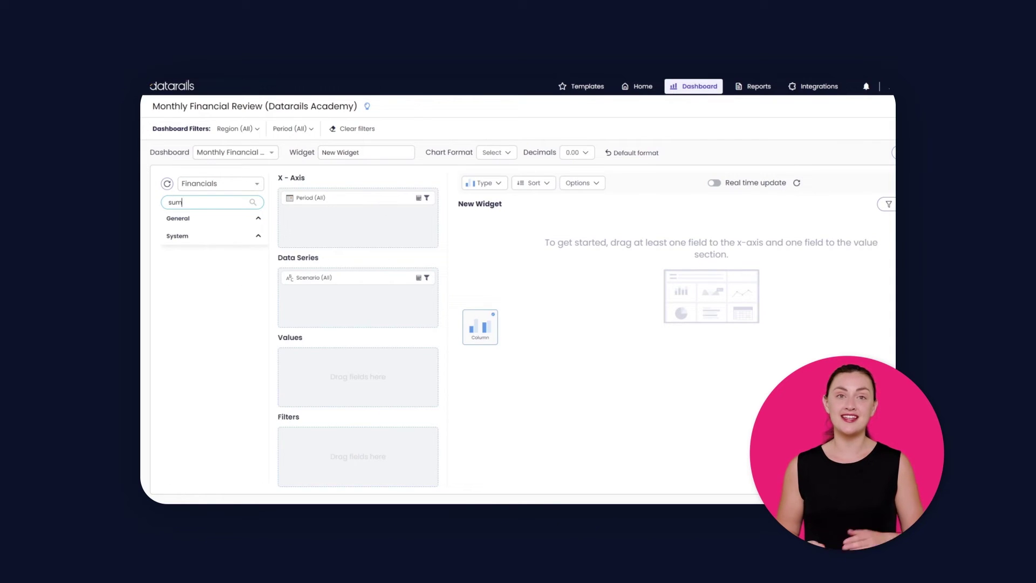
- Clear the field search and add value to the widget as Sum of value
{"action": "key", "text": "BackSpace"}
{"action": "key", "text": "BackSpace"}
{"action": "key", "text": "BackSpace"}
{"action": "type", "text": "va"}
{"action": "left_click_drag", "start_coordinate": [316, 366], "coordinate": [315, 360]}
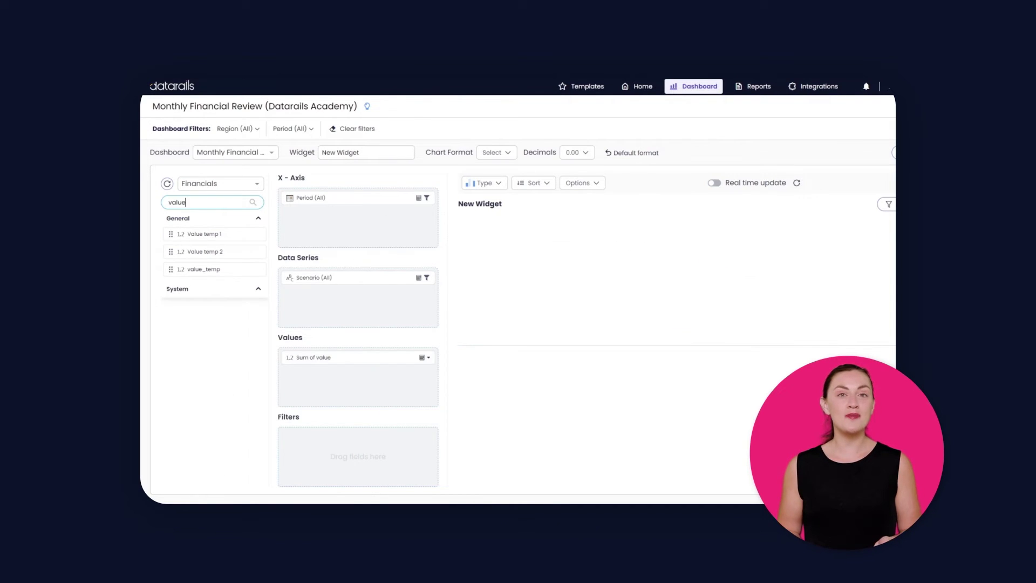